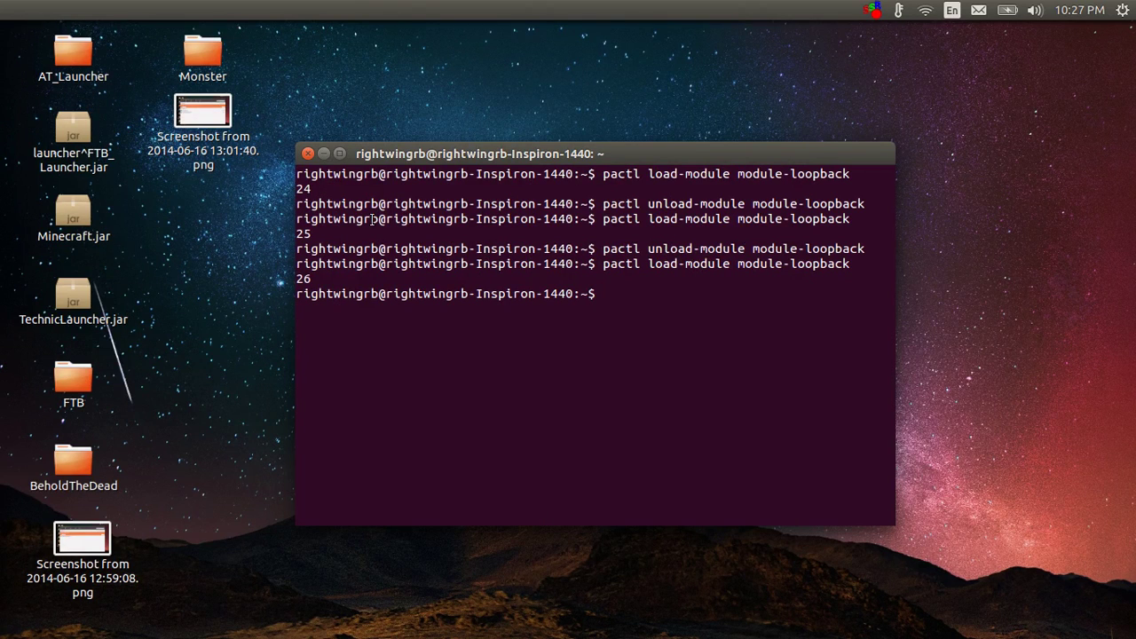
# Minimize the terminal and reveal the Unity launcher at the left screen edge
pyautogui.click(325, 153)
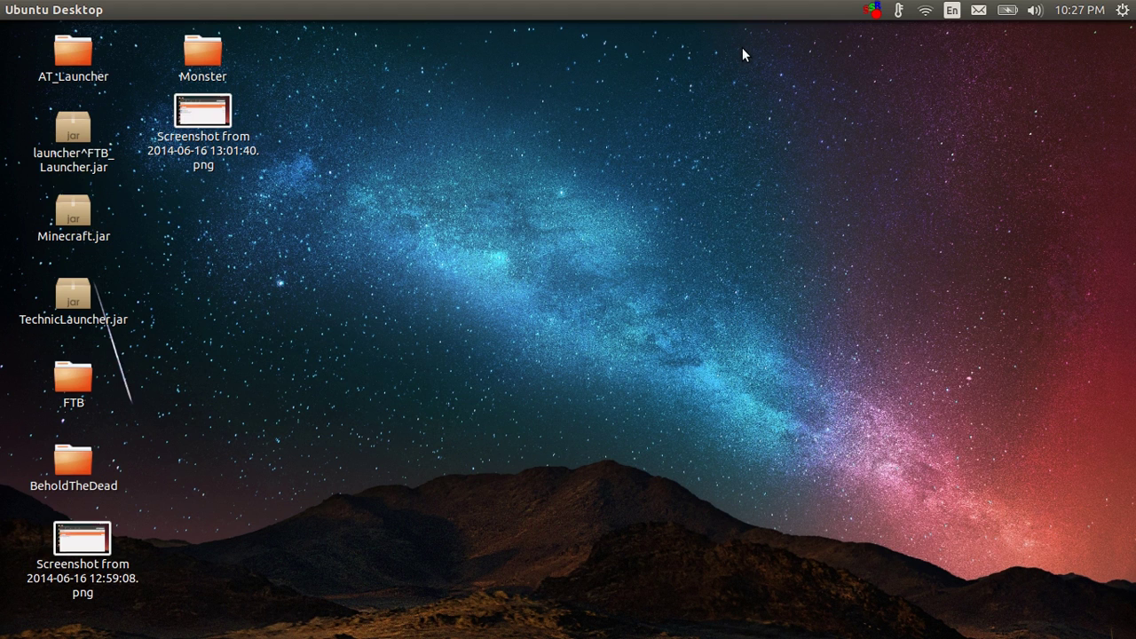
pyautogui.moveTo(3, 257)
pyautogui.moveTo(2, 171)
pyautogui.moveTo(2, 133)
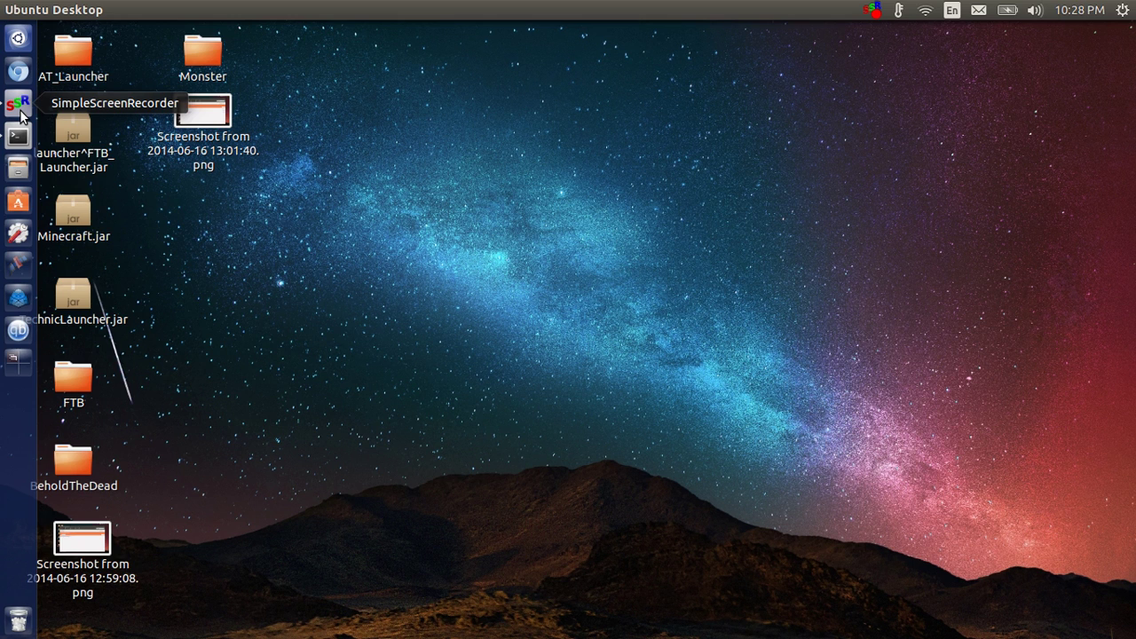
# Bring up the running recording window, review its information panel, then minimize it
pyautogui.click(20, 109)
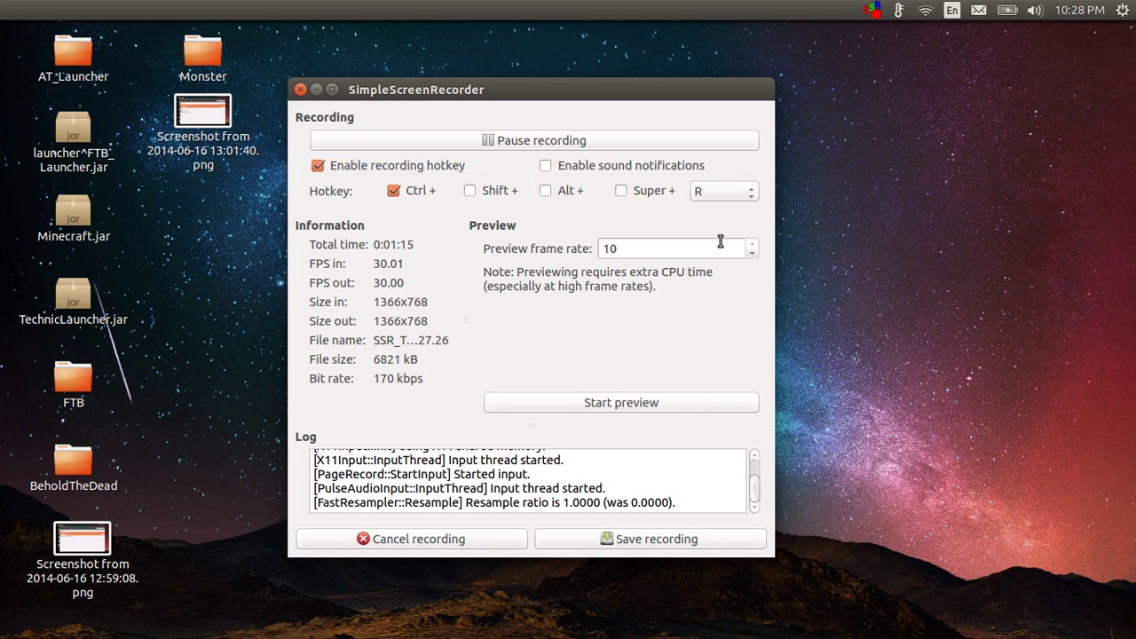
pyautogui.click(316, 90)
# Launch SimpleScreenRecorder from a Dash search for 'sim', centre its window, and continue to input settings
pyautogui.moveTo(4, 106)
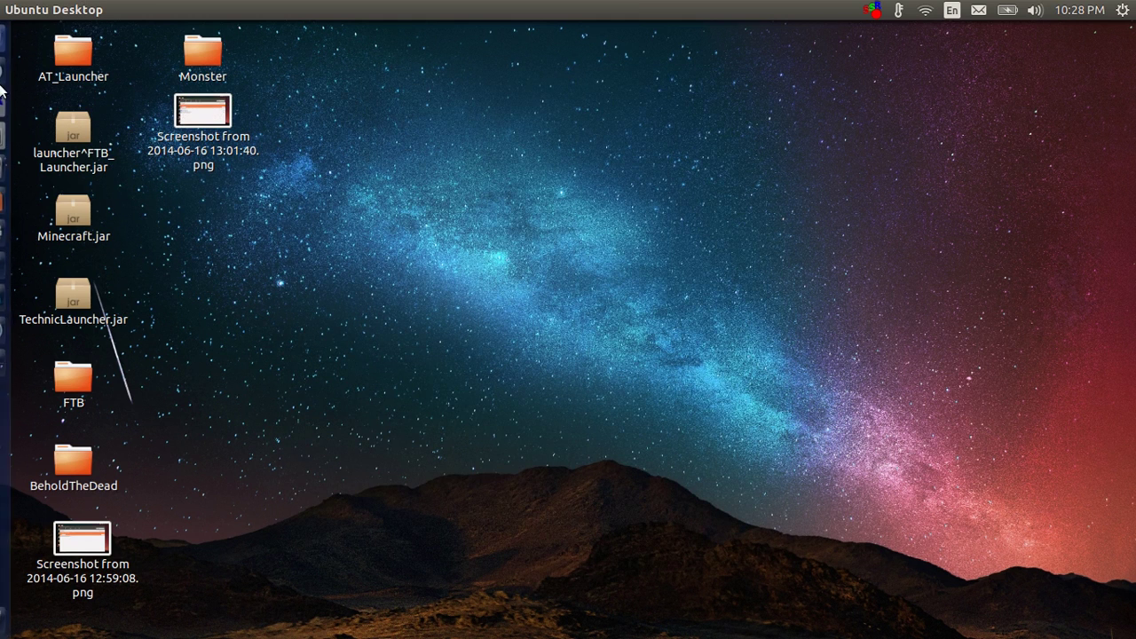
pyautogui.click(18, 38)
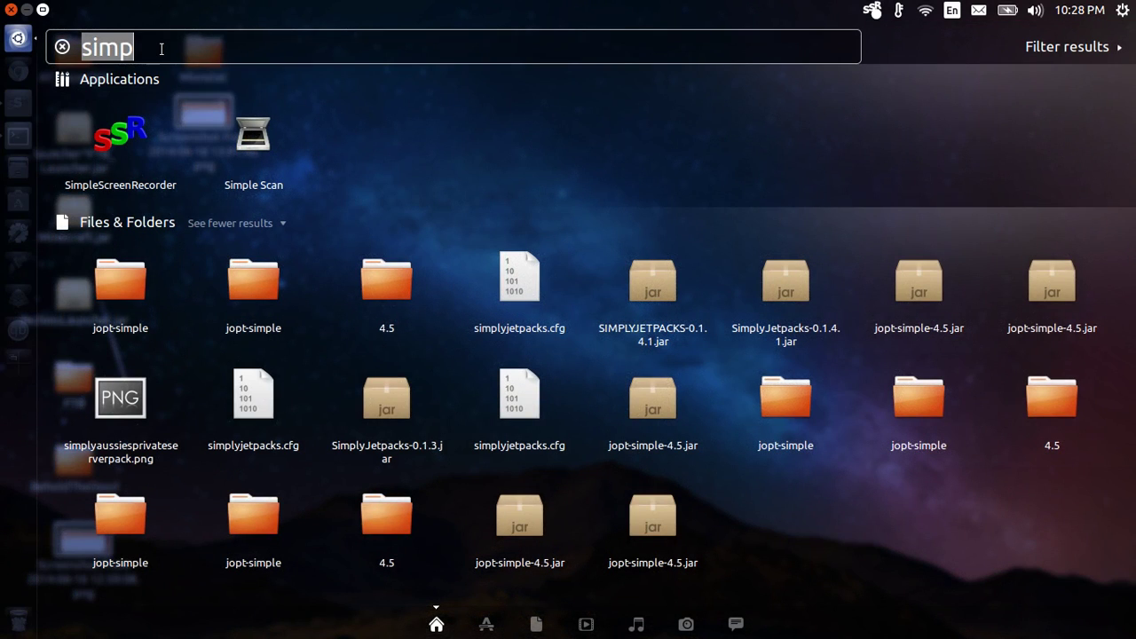
pyautogui.press('BackSpace')
pyautogui.write('sim')
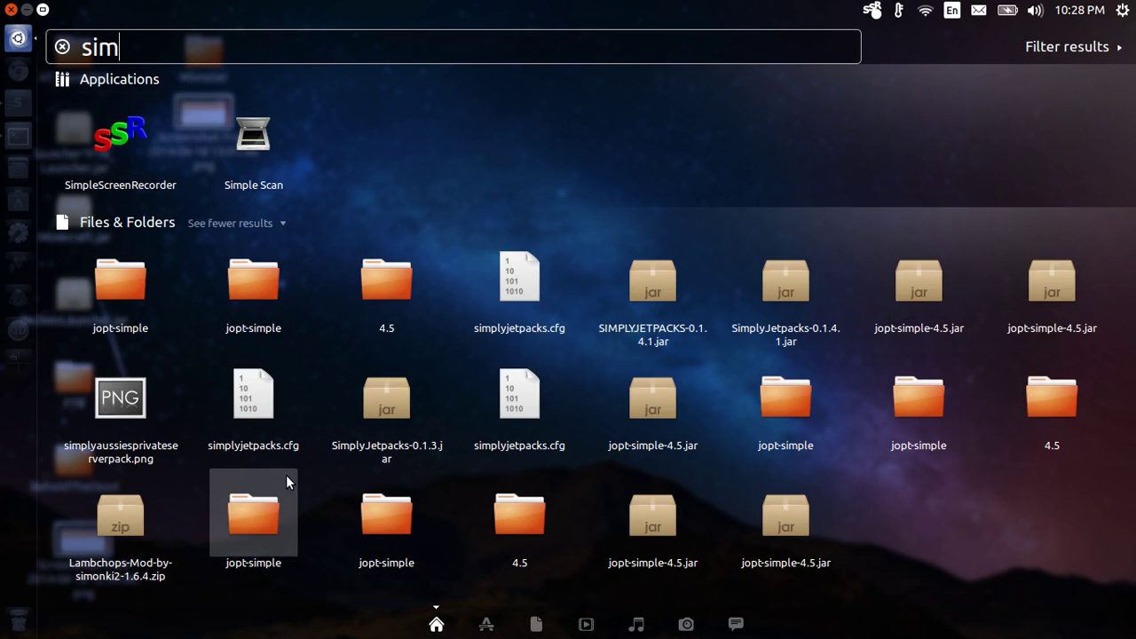
pyautogui.press('Escape')
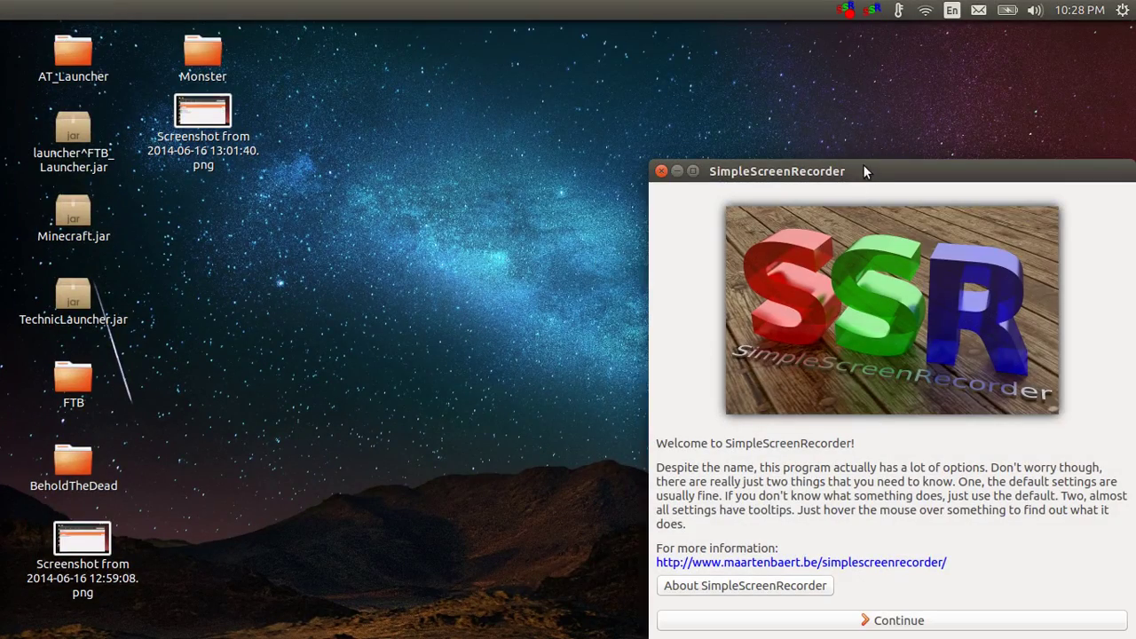
pyautogui.moveTo(854, 67); pyautogui.dragTo(590, 76)
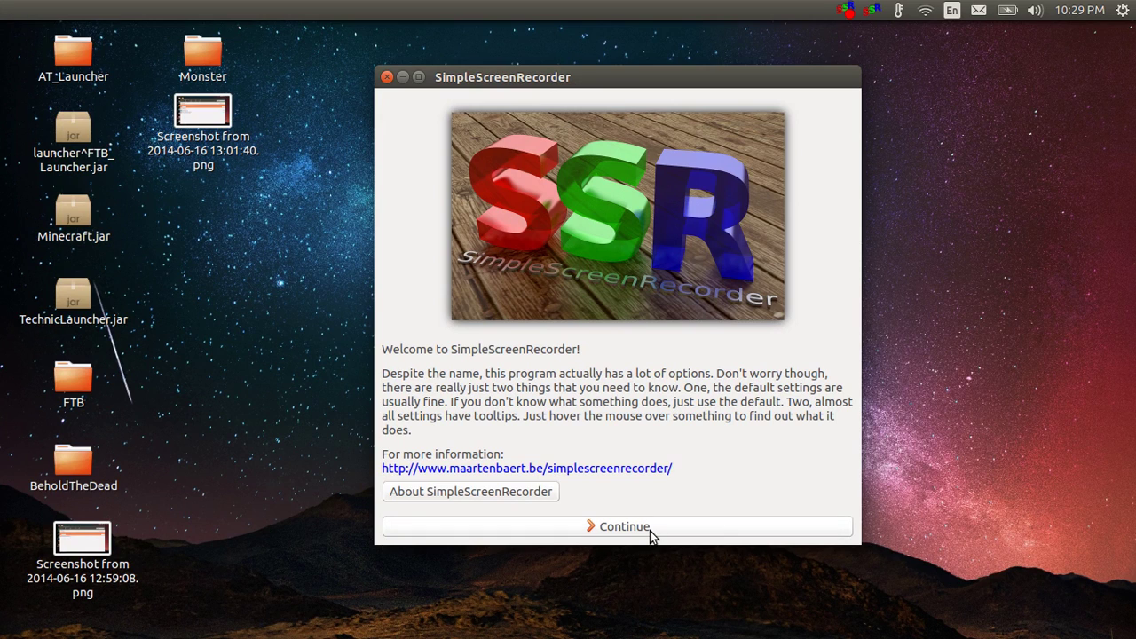
pyautogui.click(584, 528)
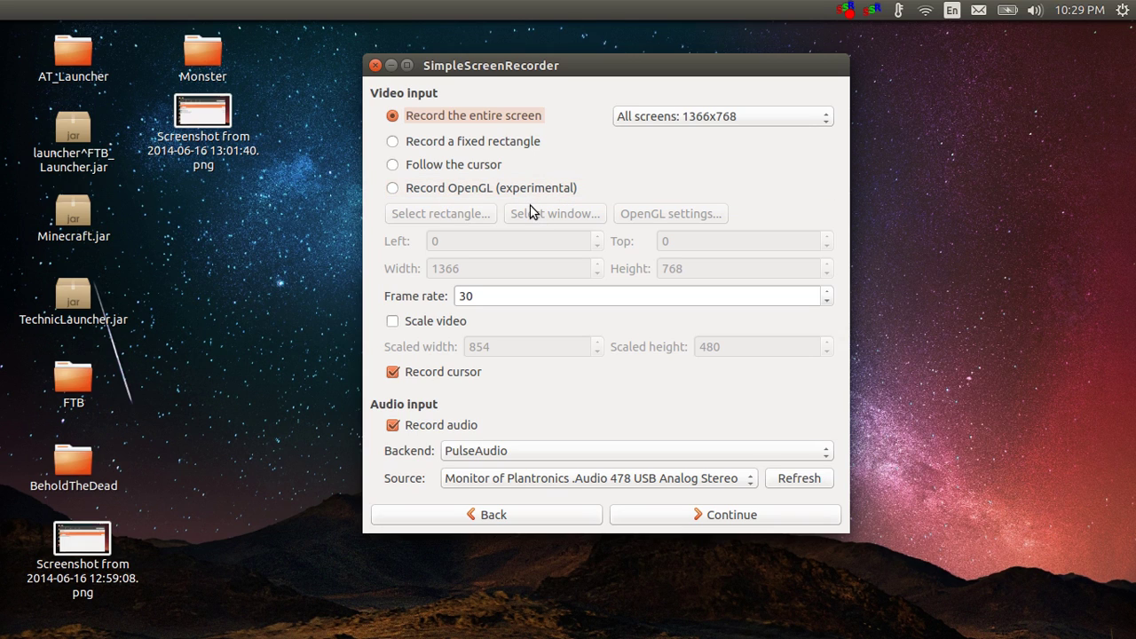
# Switch the video input to a fixed 1366x768 rectangle at left 0, top 0
pyautogui.click(410, 149)
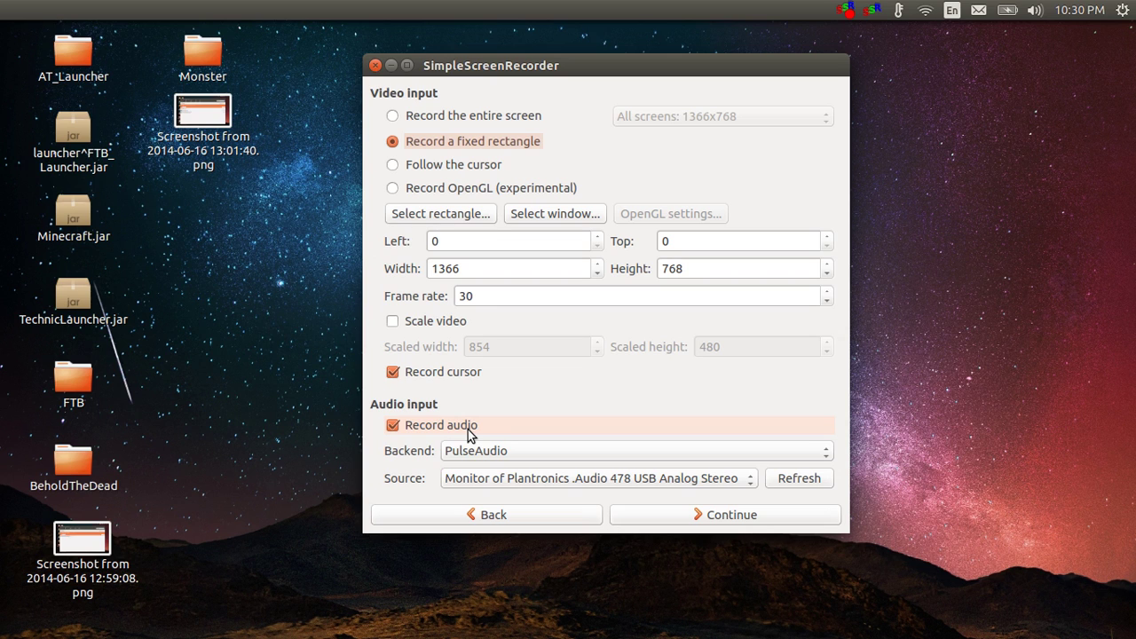
# Bring the terminal forward and select the last 'pactl load-module module-loopback' command
pyautogui.moveTo(2, 312)
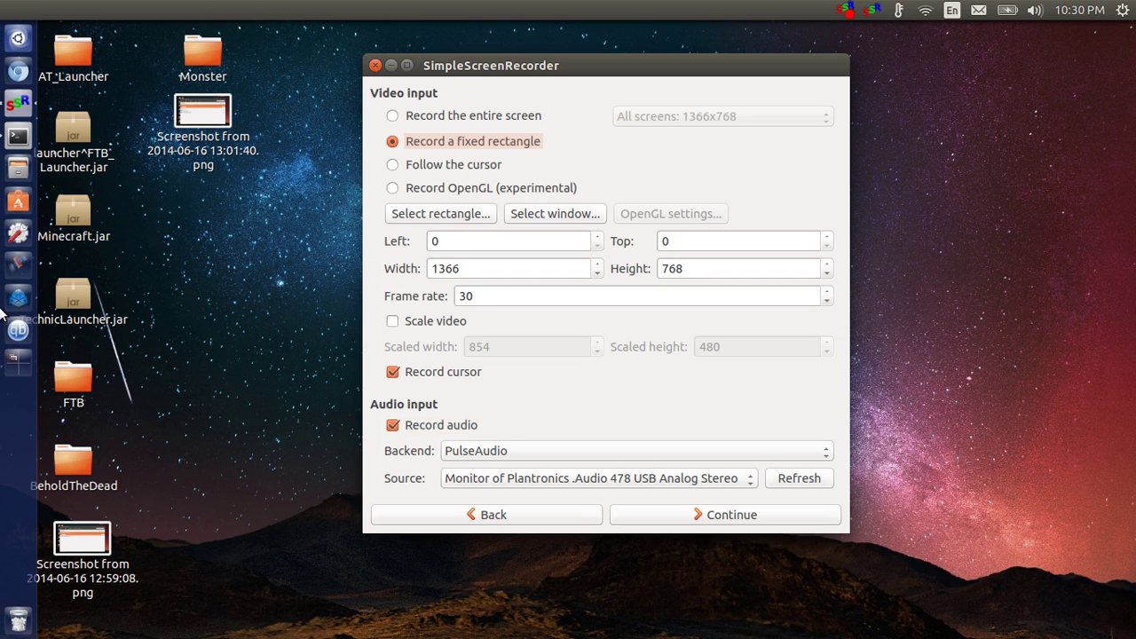
pyautogui.click(18, 136)
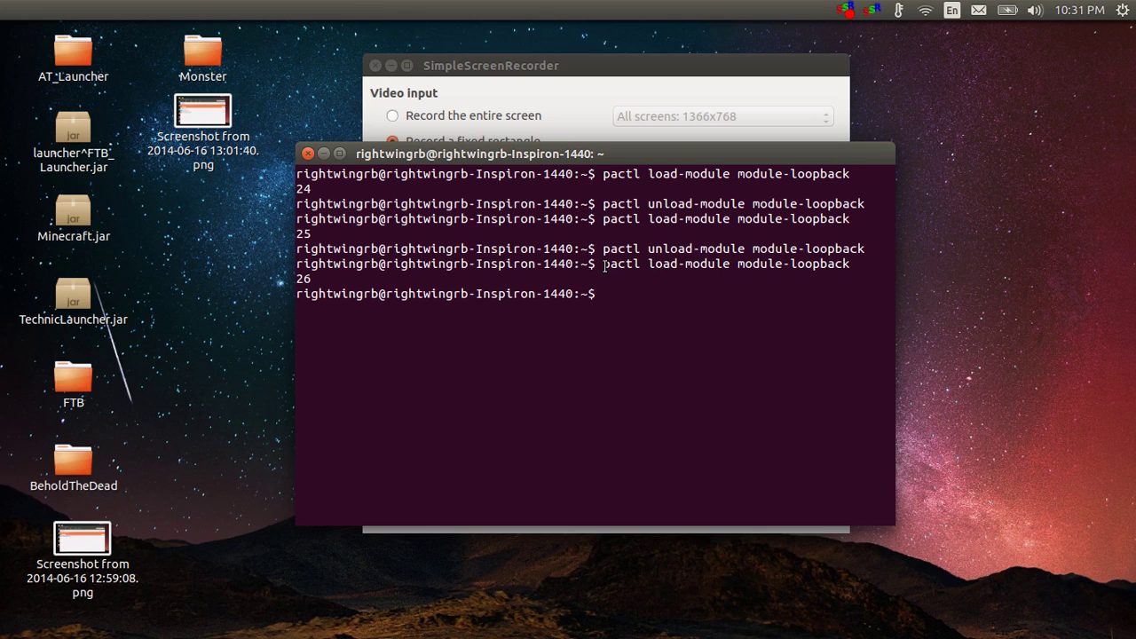
pyautogui.moveTo(604, 264); pyautogui.dragTo(852, 264)
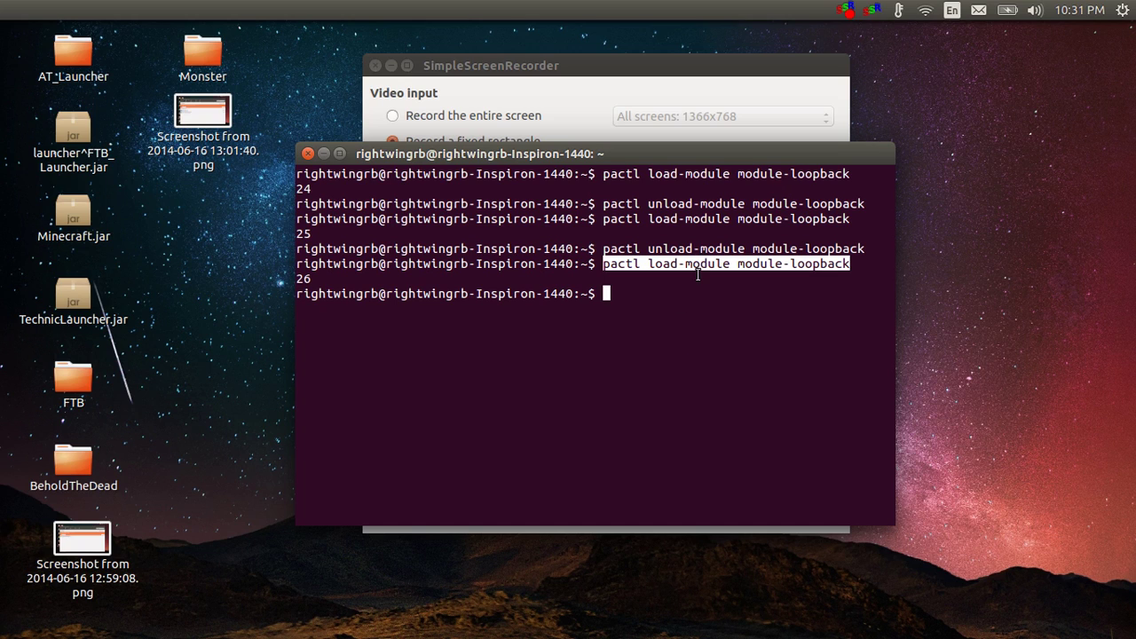
# Keep PulseAudio with the Monitor of Plantronics .Audio 478 USB Analog Stereo source, then continue
pyautogui.click(673, 59)
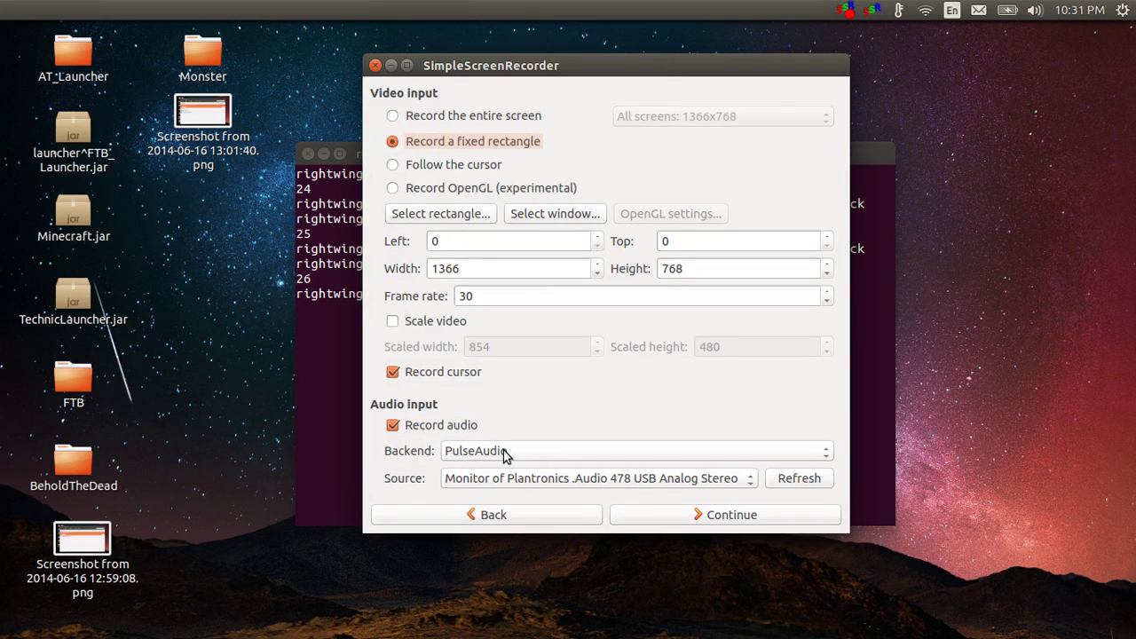
pyautogui.click(595, 452)
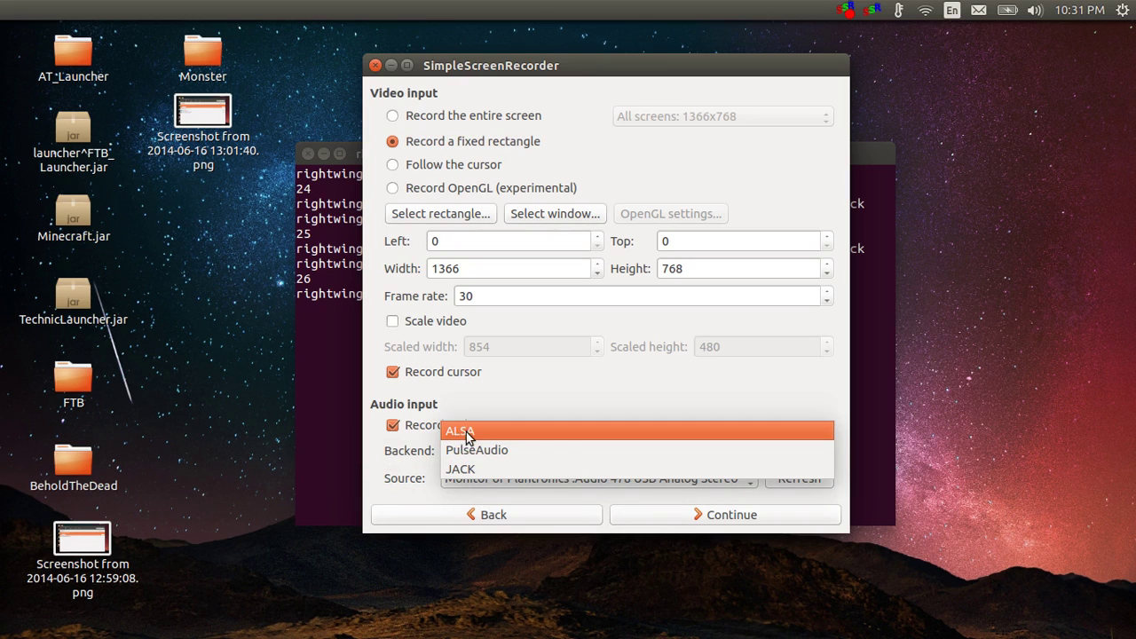
pyautogui.click(558, 392)
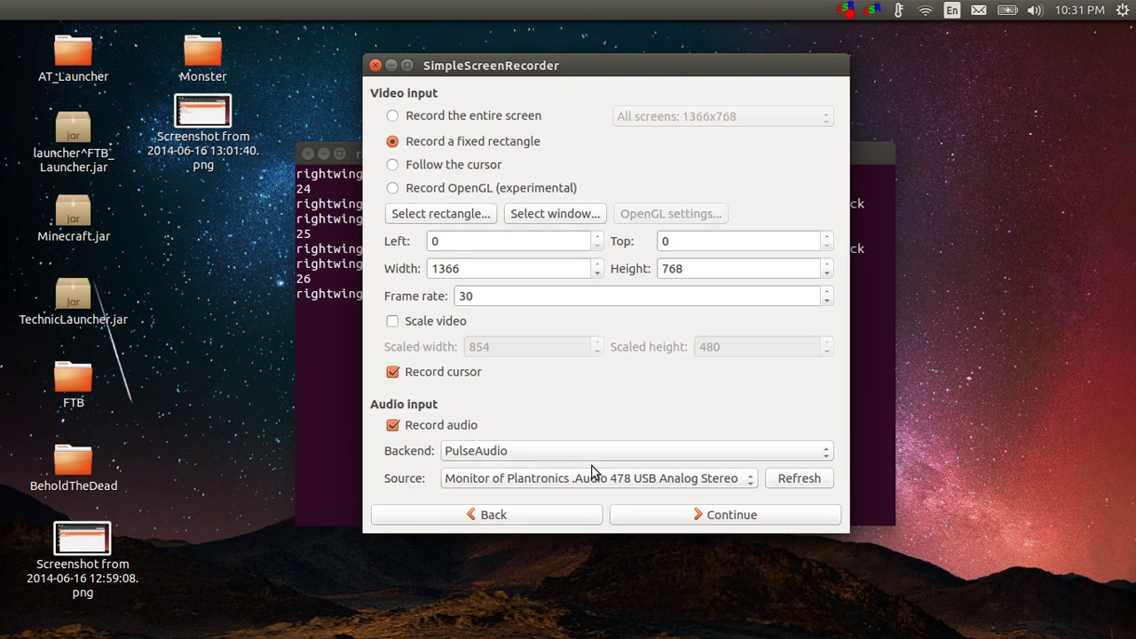
pyautogui.click(751, 487)
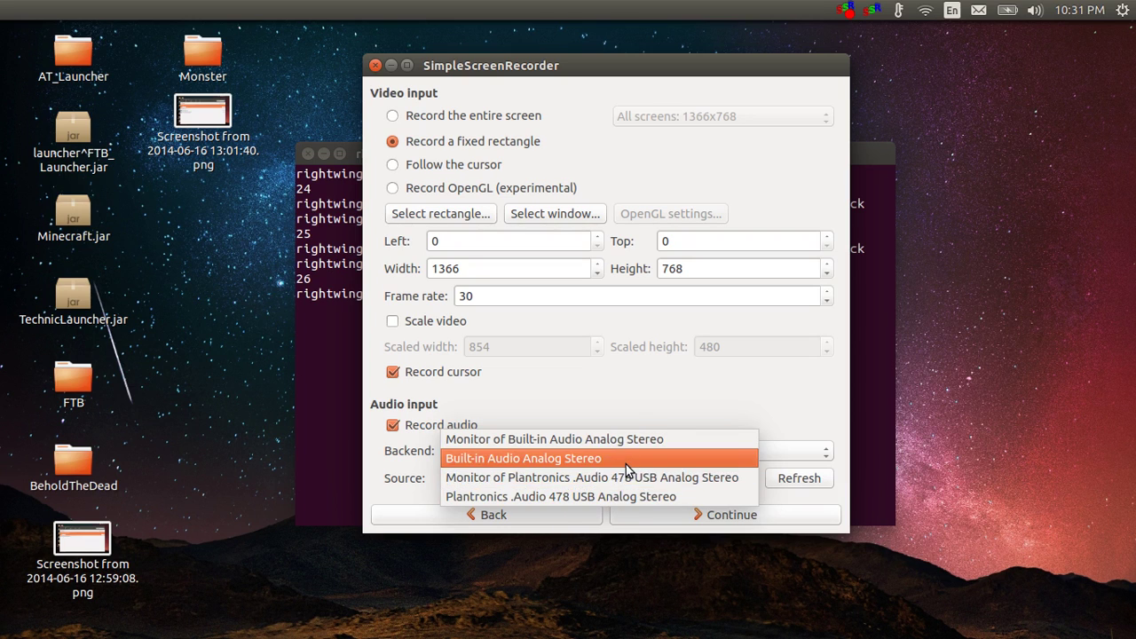
pyautogui.click(635, 413)
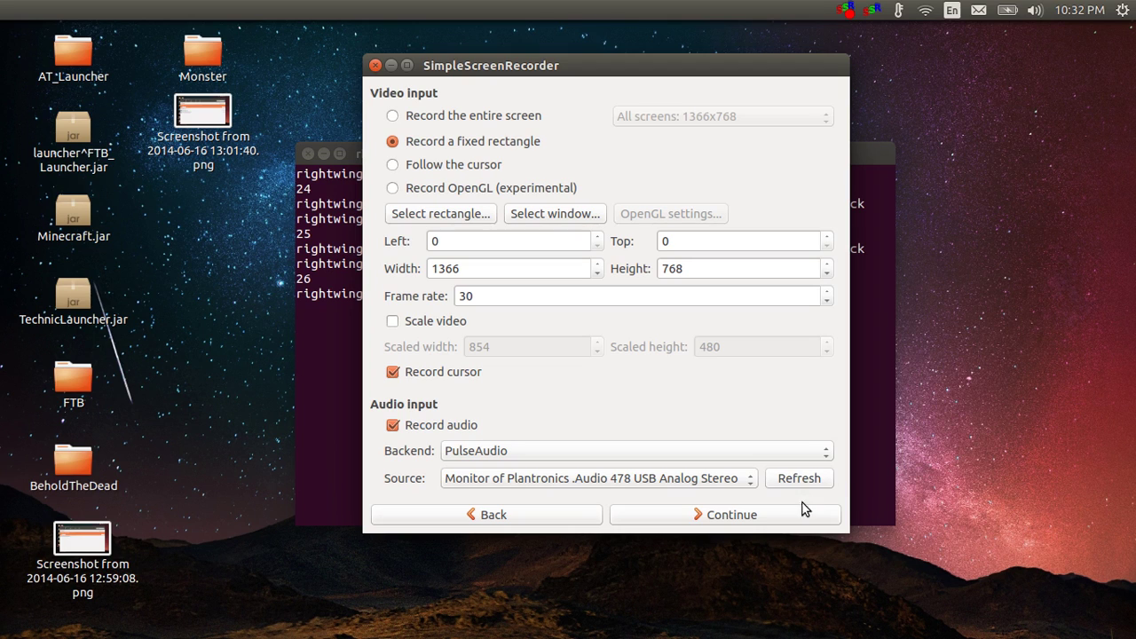
pyautogui.click(724, 514)
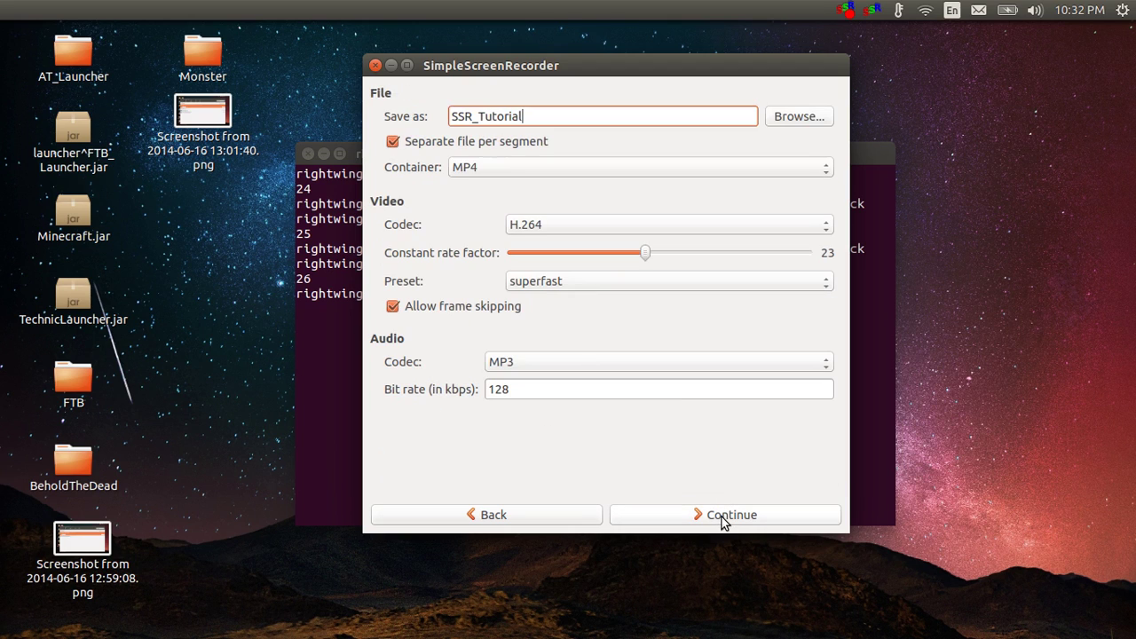
pyautogui.click(550, 116)
pyautogui.moveTo(515, 179)
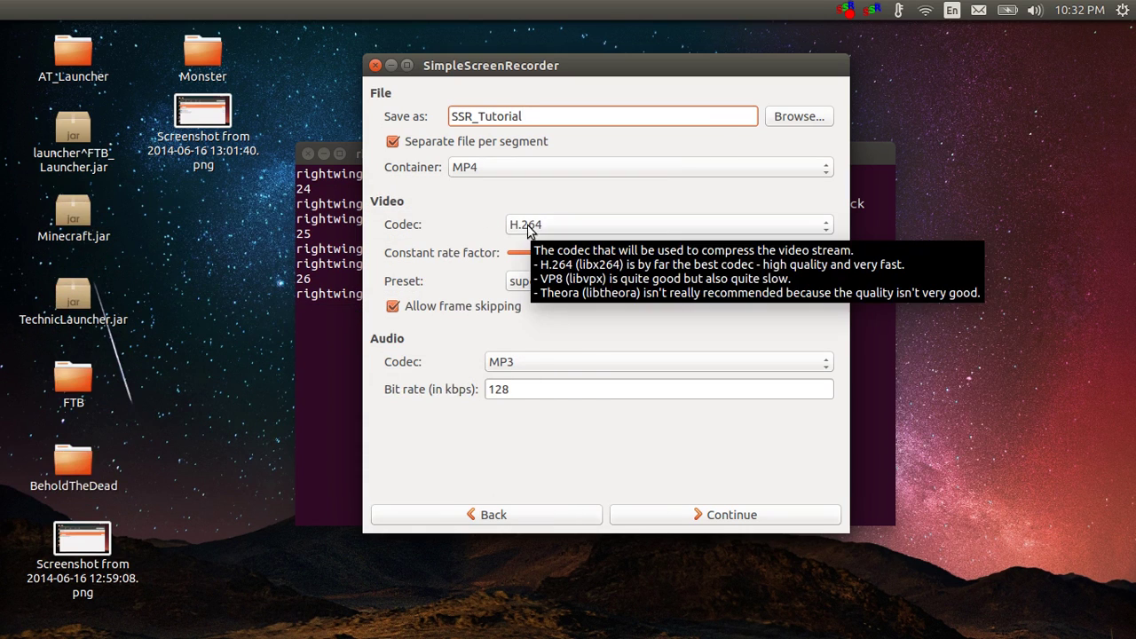
pyautogui.moveTo(597, 351)
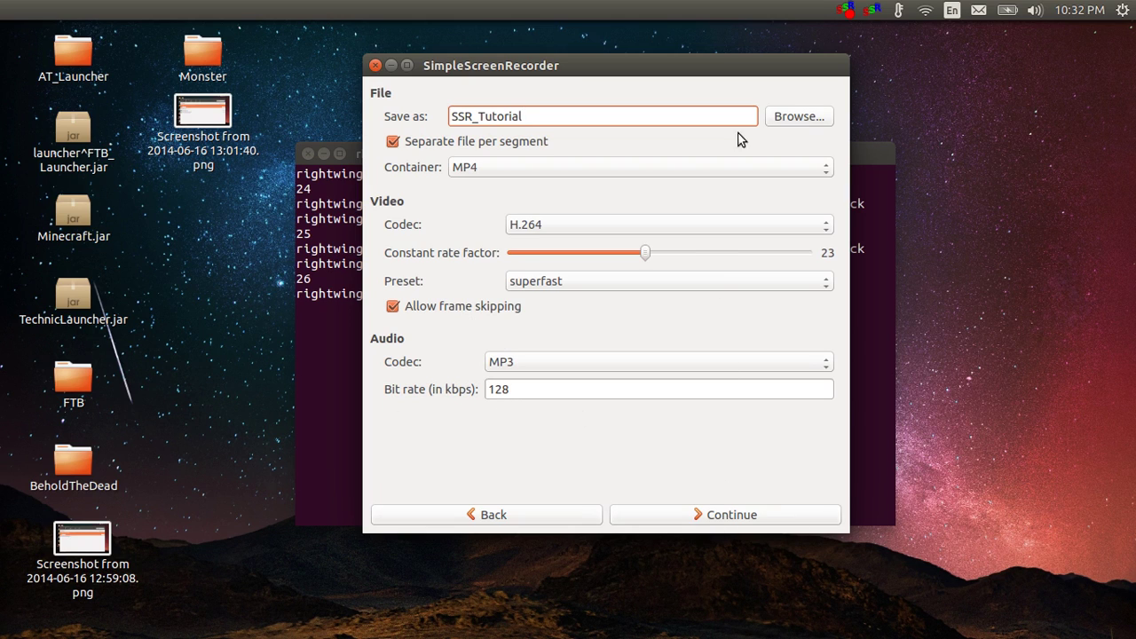
pyautogui.click(775, 126)
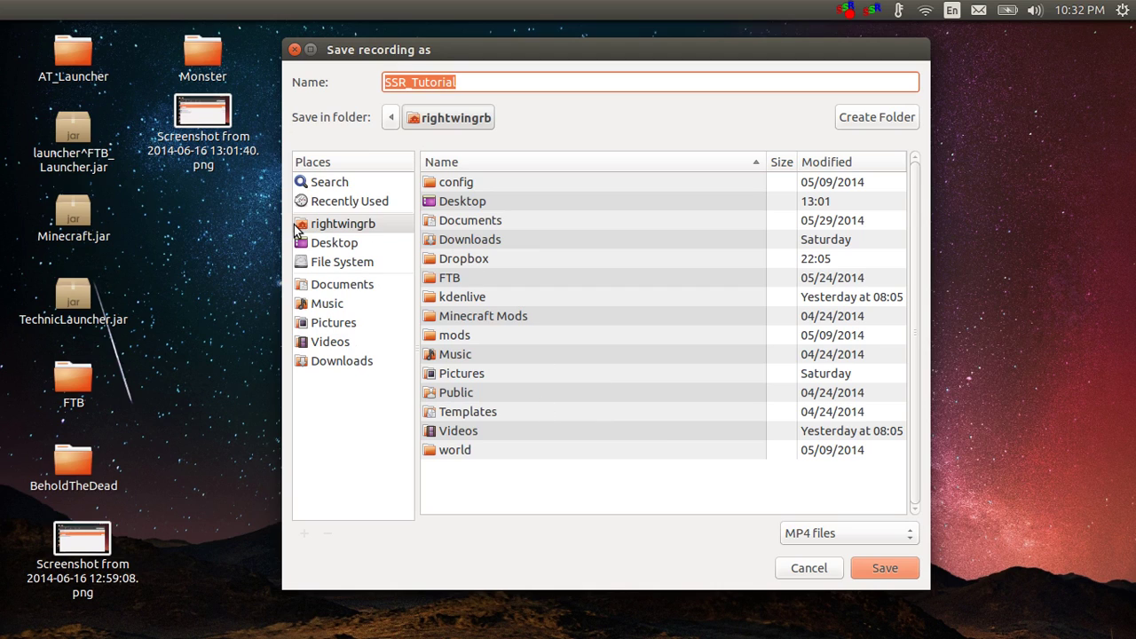
pyautogui.click(803, 568)
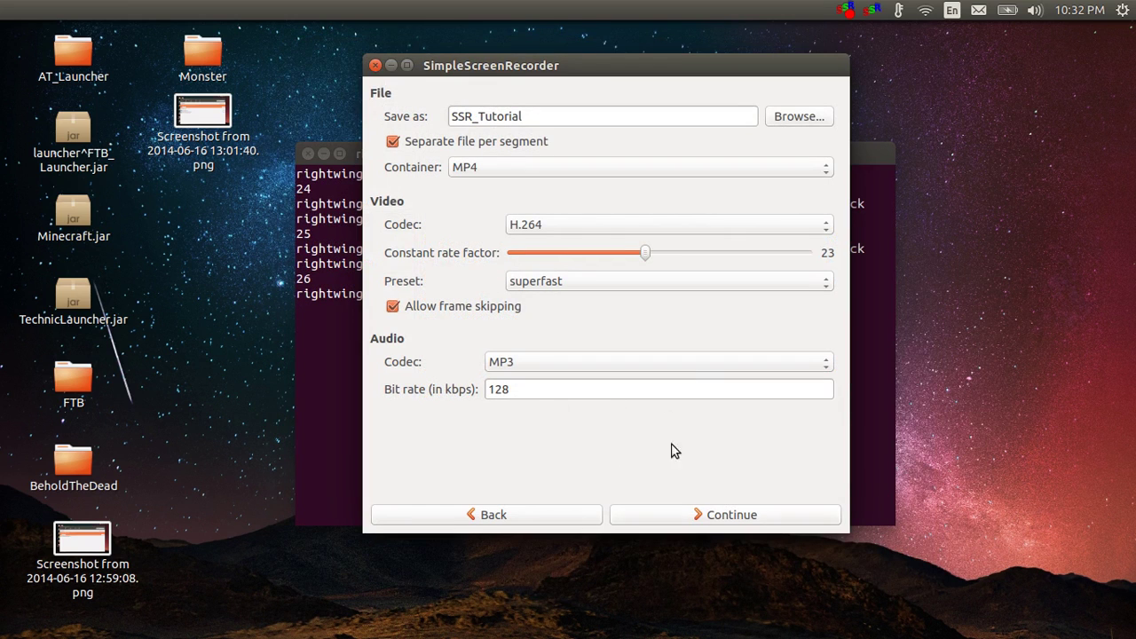
# Continue to the Recording page and spread both open recorder windows from the launcher
pyautogui.click(714, 517)
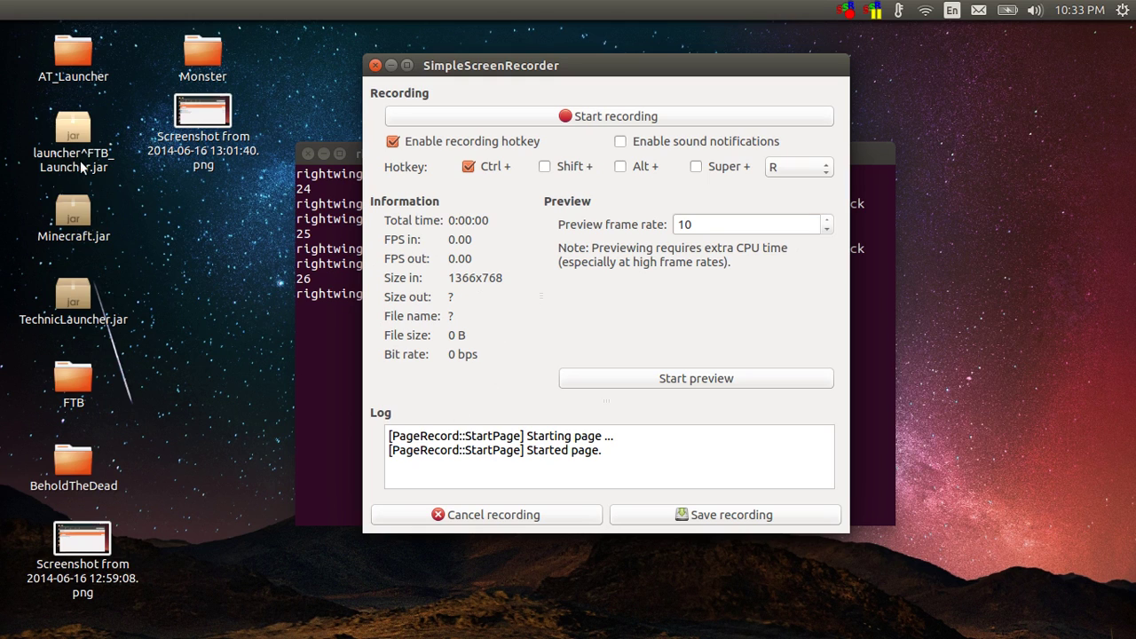
pyautogui.moveTo(2, 229)
pyautogui.click(18, 104)
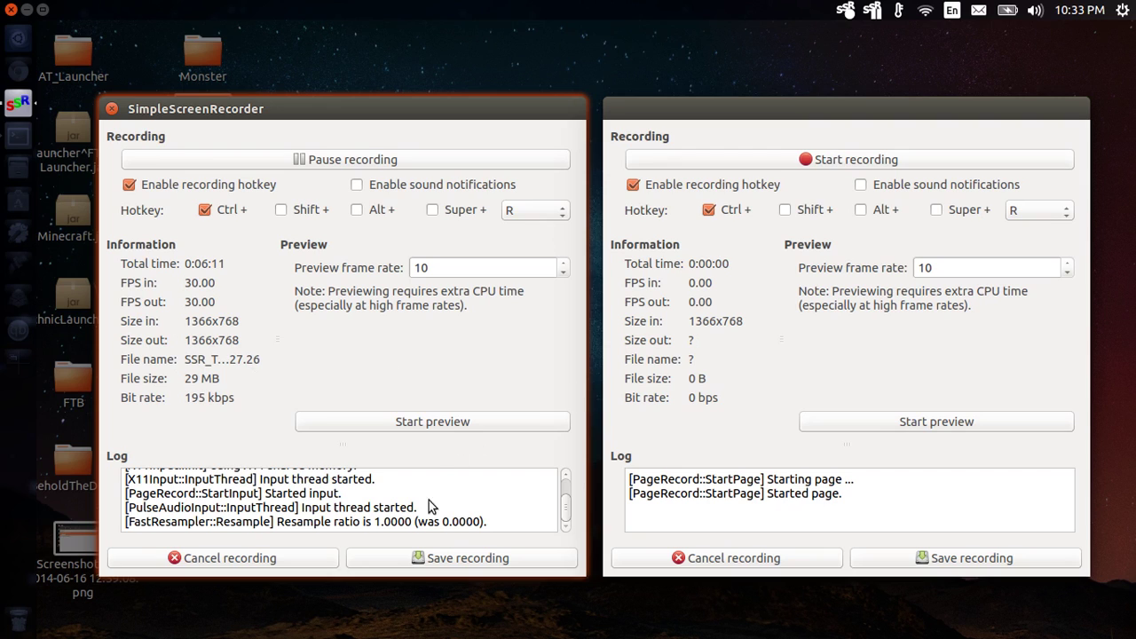
# Pick the idle recorder window from the spread and restore it to the front
pyautogui.click(603, 147)
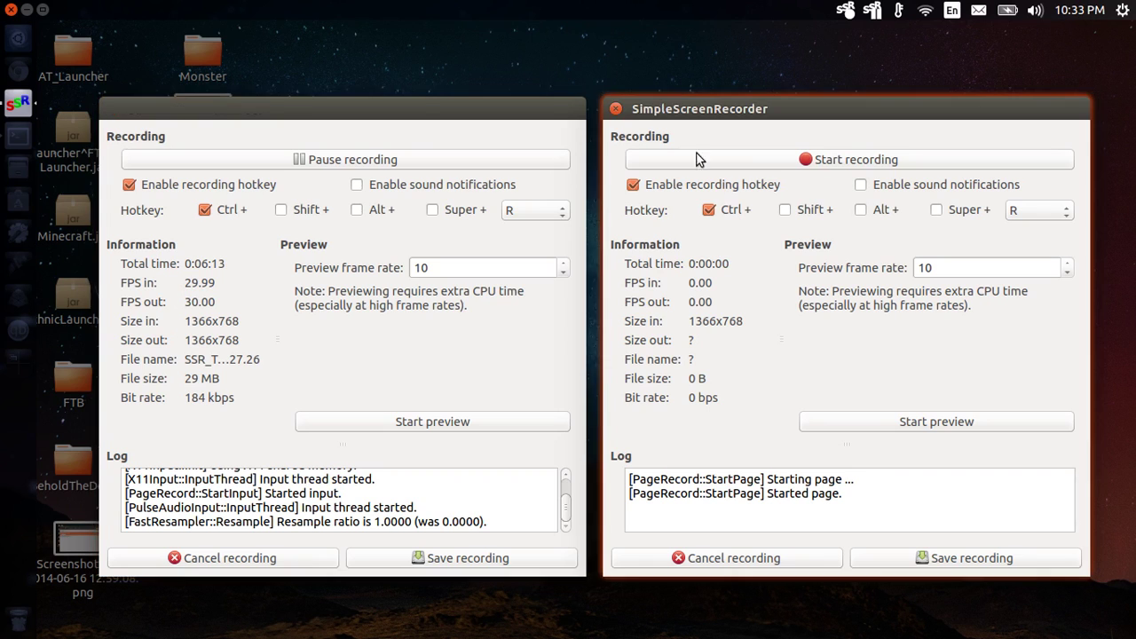
pyautogui.click(591, 115)
pyautogui.click(621, 111)
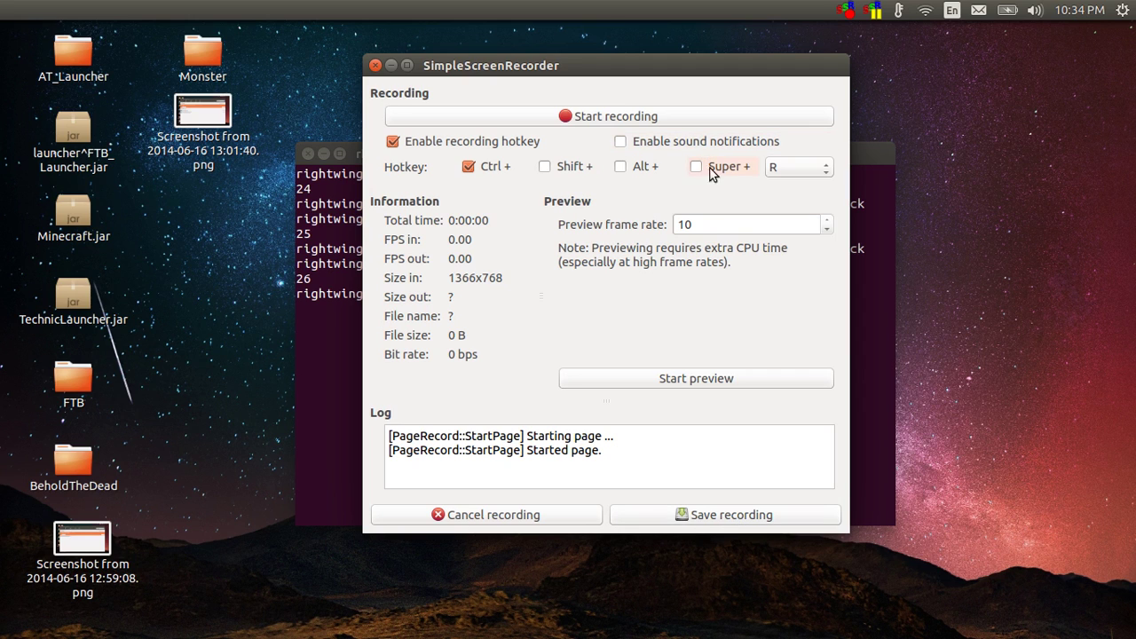
# Open and close the Home folder in Files, then close the idle recorder to reveal the terminal
pyautogui.moveTo(5, 160)
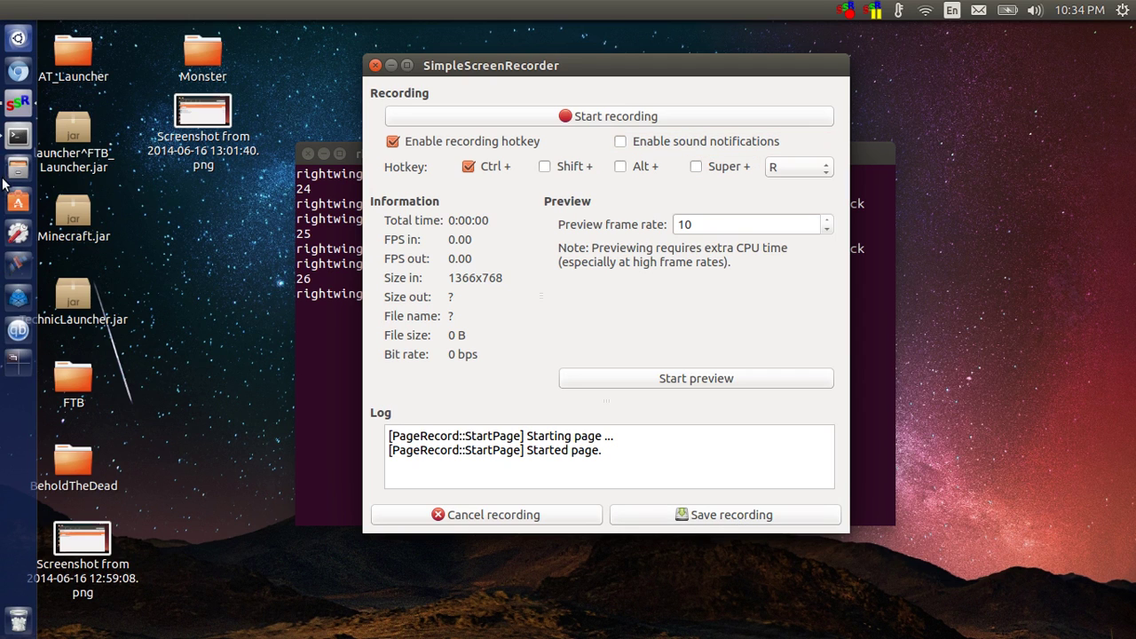
pyautogui.click(12, 172)
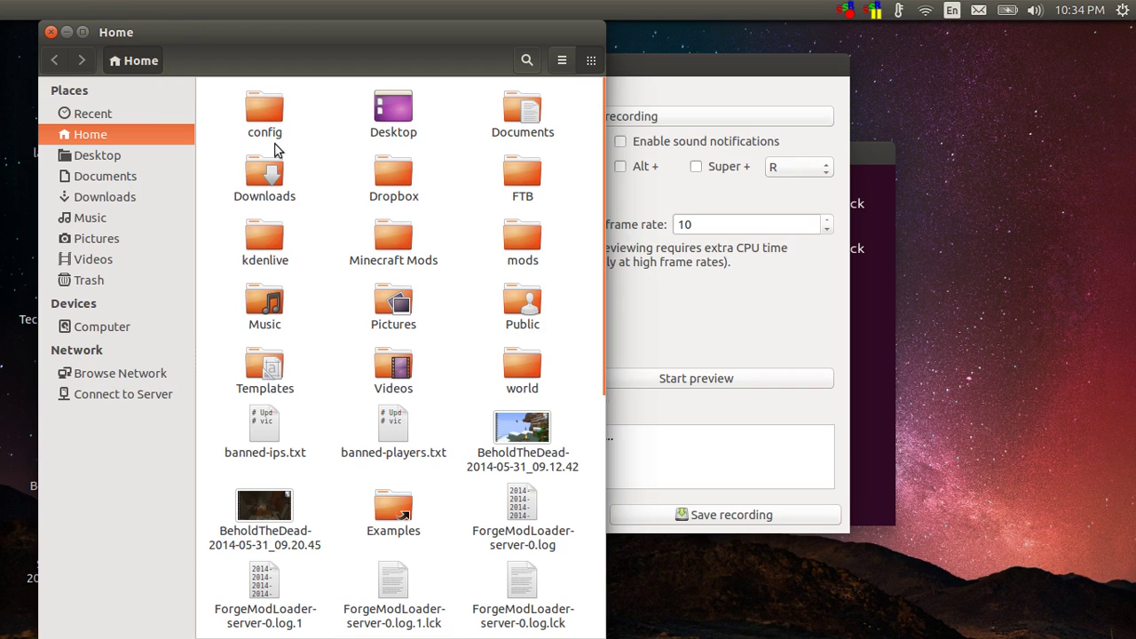
pyautogui.click(50, 32)
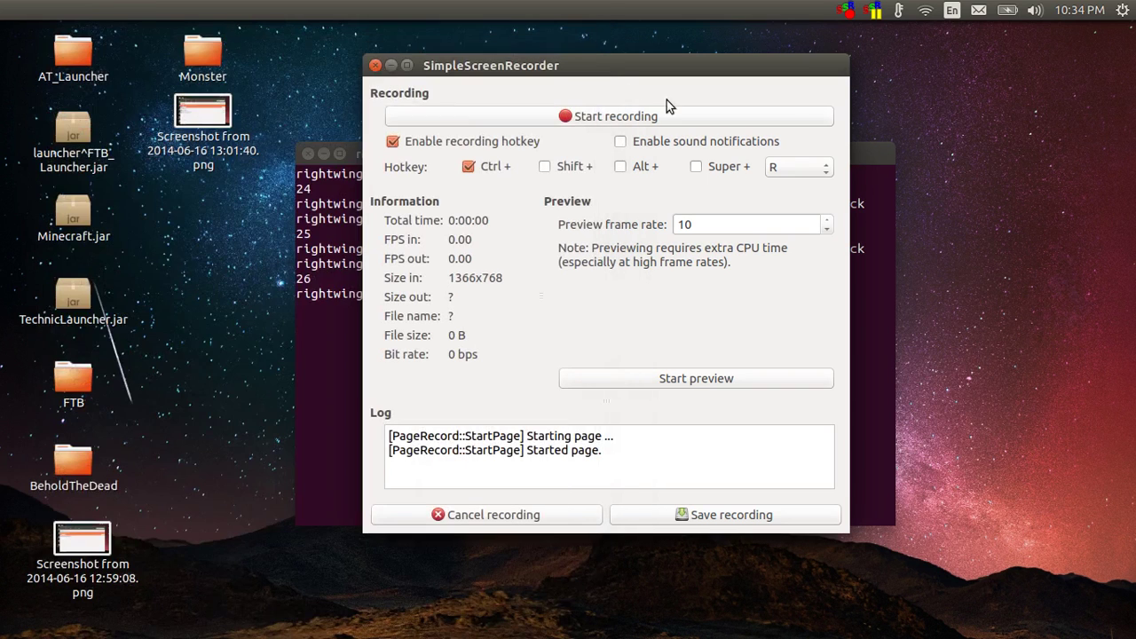
pyautogui.click(375, 66)
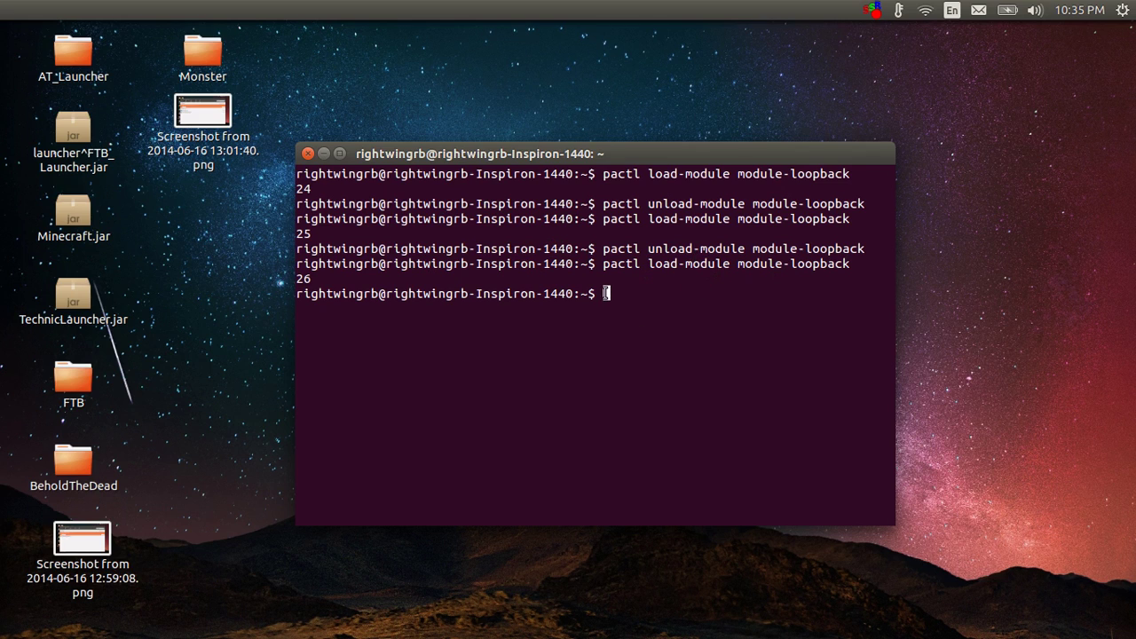
pyautogui.moveTo(604, 249); pyautogui.dragTo(575, 264)
pyautogui.click(750, 270)
pyautogui.moveTo(672, 155)
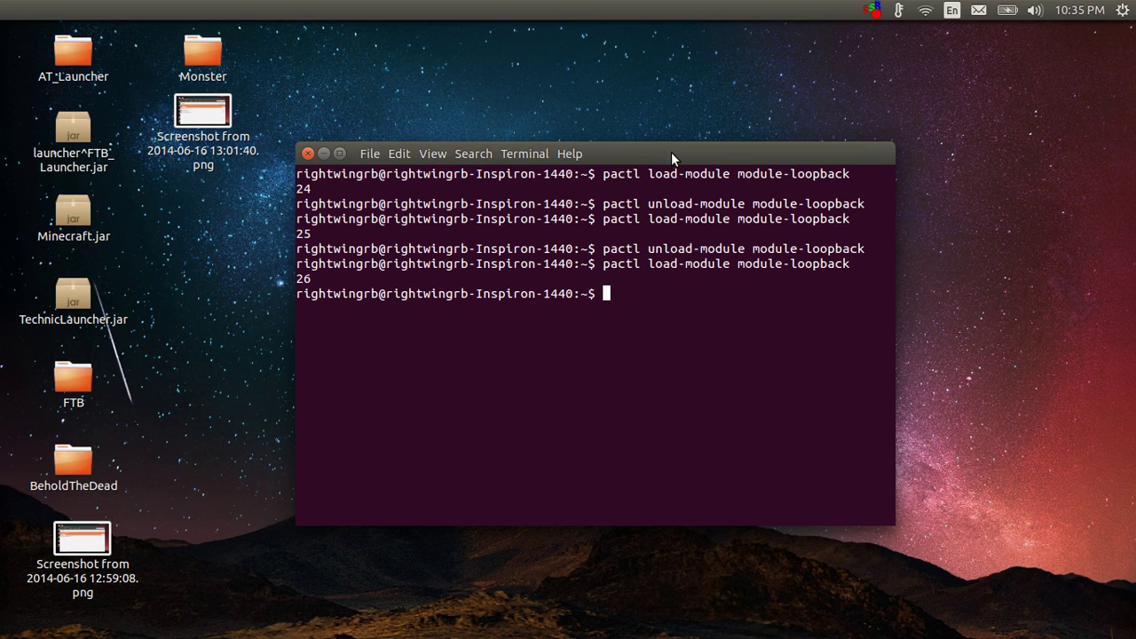